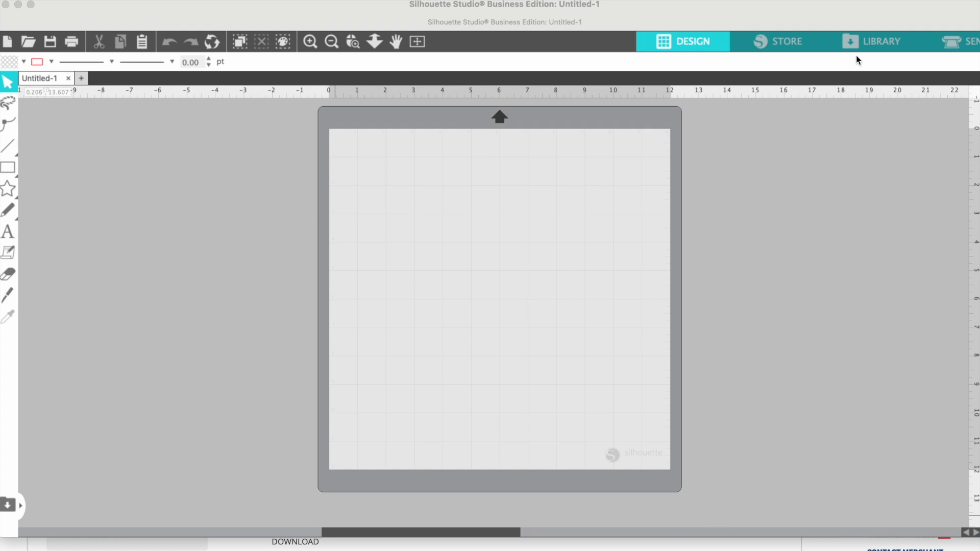
Step: Open the 4270-file design library, retry its failed sync, and bring up the account menu
{"action": "left_click", "coordinate": [871, 42]}
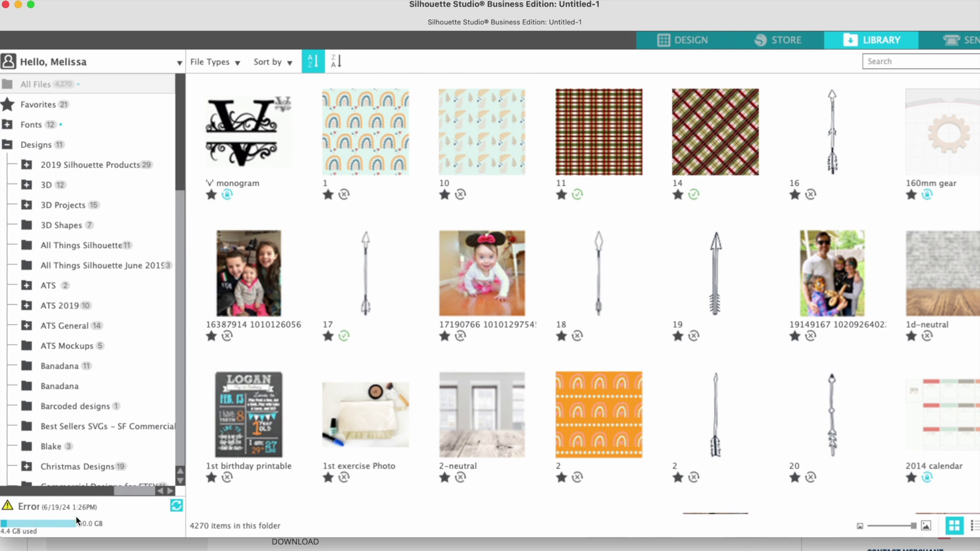
{"action": "left_click", "coordinate": [175, 509]}
{"action": "left_click_drag", "start_coordinate": [863, 42], "coordinate": [821, 75]}
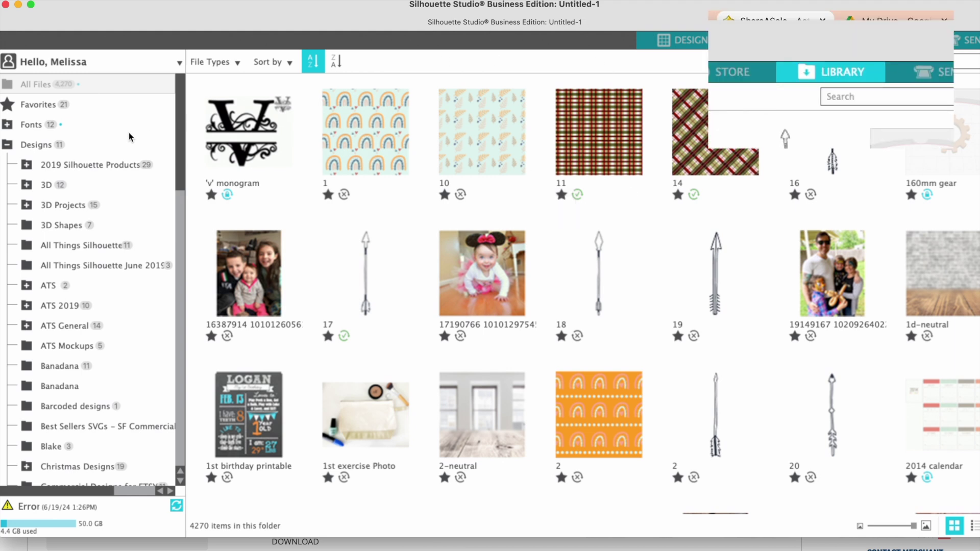
{"action": "left_click", "coordinate": [63, 61]}
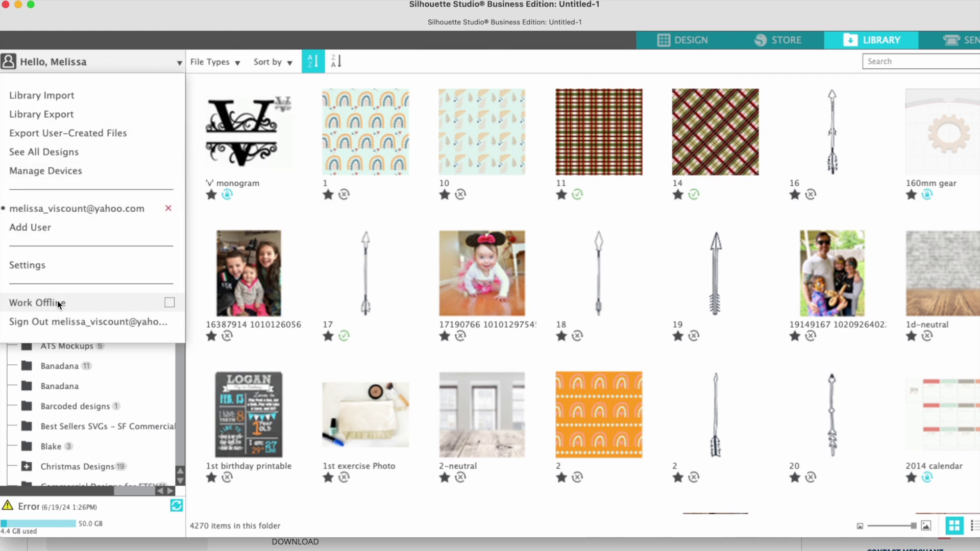
Step: Tick Work Offline in the account menu, then show the 72 folders inside Designs
{"action": "left_click", "coordinate": [170, 302]}
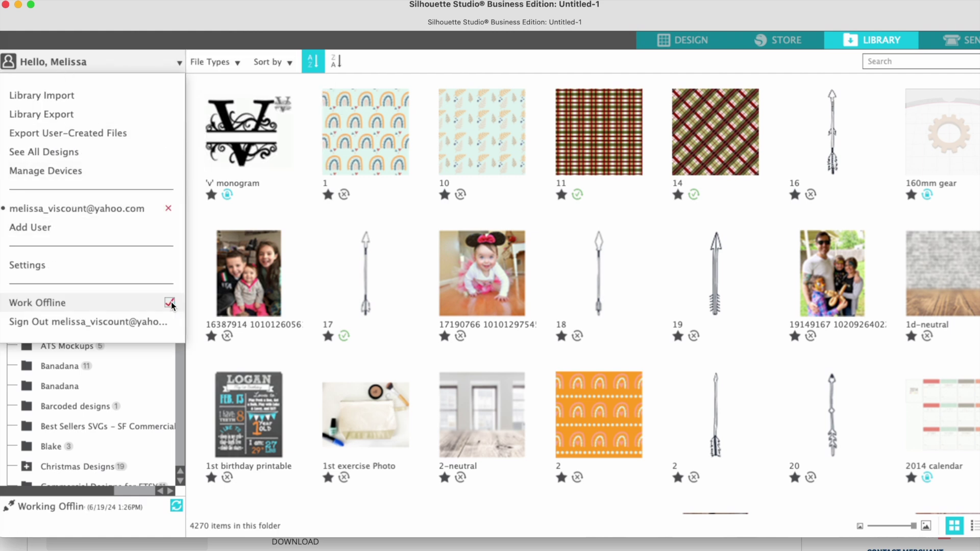
{"action": "left_click", "coordinate": [128, 425]}
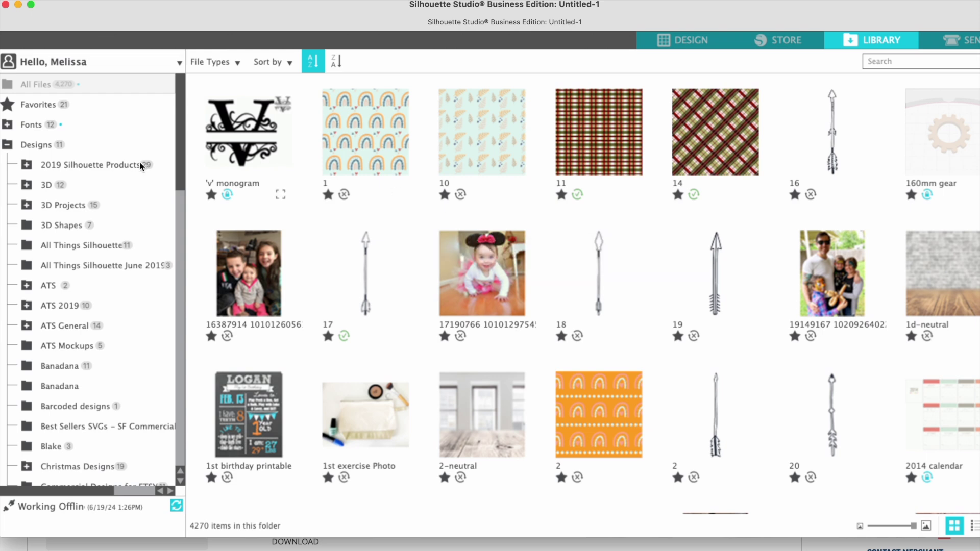
{"action": "left_click", "coordinate": [6, 147]}
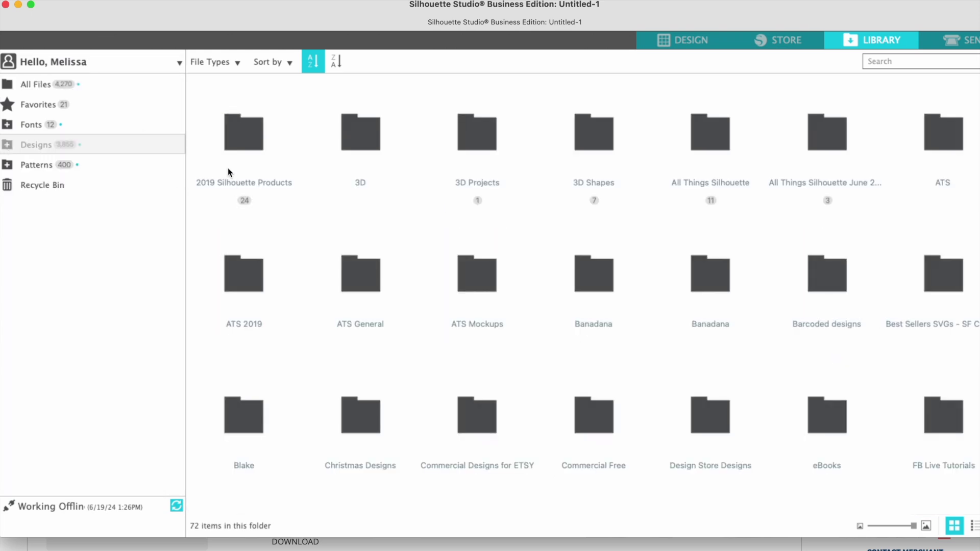
Step: Show all 4270 files and check the sync-status tooltips to tell synced from local-only designs
{"action": "left_click", "coordinate": [50, 87]}
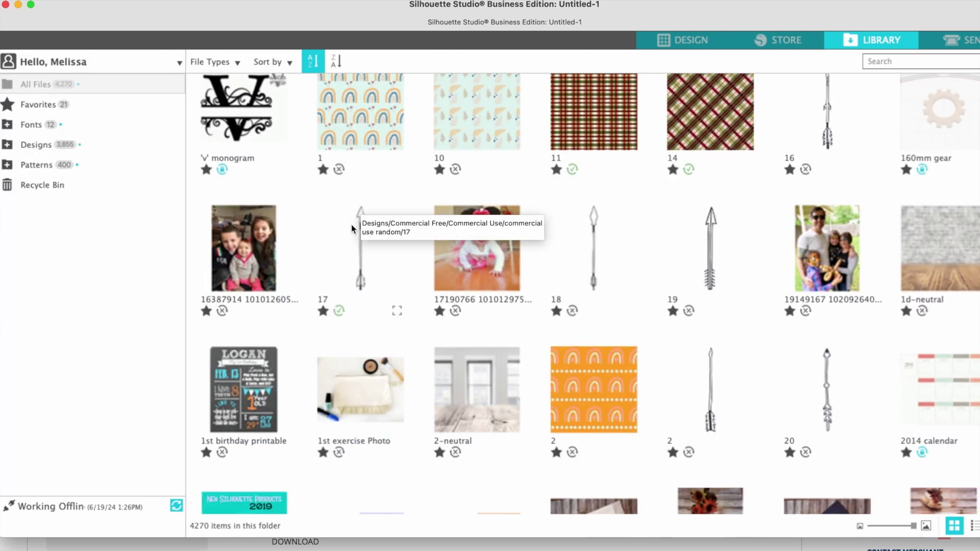
{"action": "scroll", "coordinate": [351, 229], "scroll_direction": "down", "scroll_amount": 20}
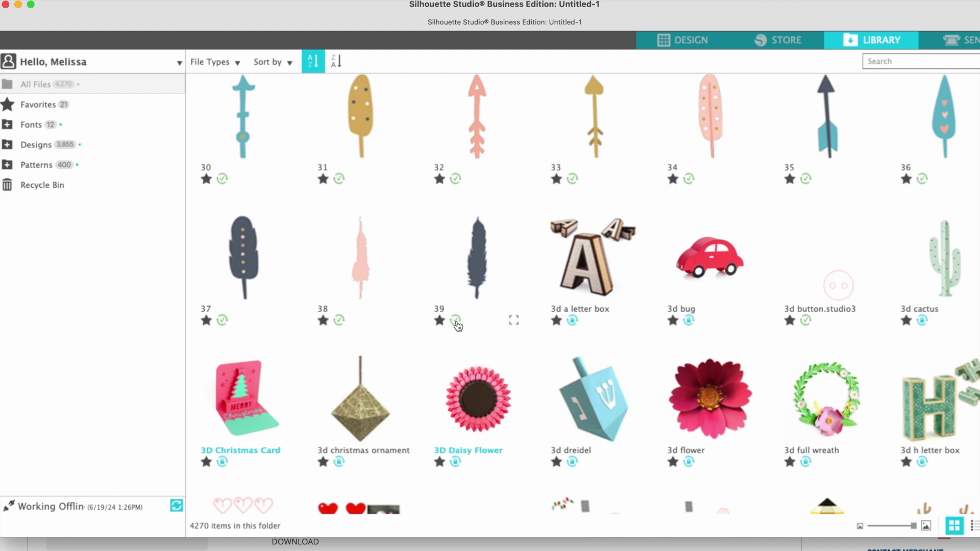
{"action": "mouse_move", "coordinate": [457, 322]}
{"action": "mouse_move", "coordinate": [572, 326]}
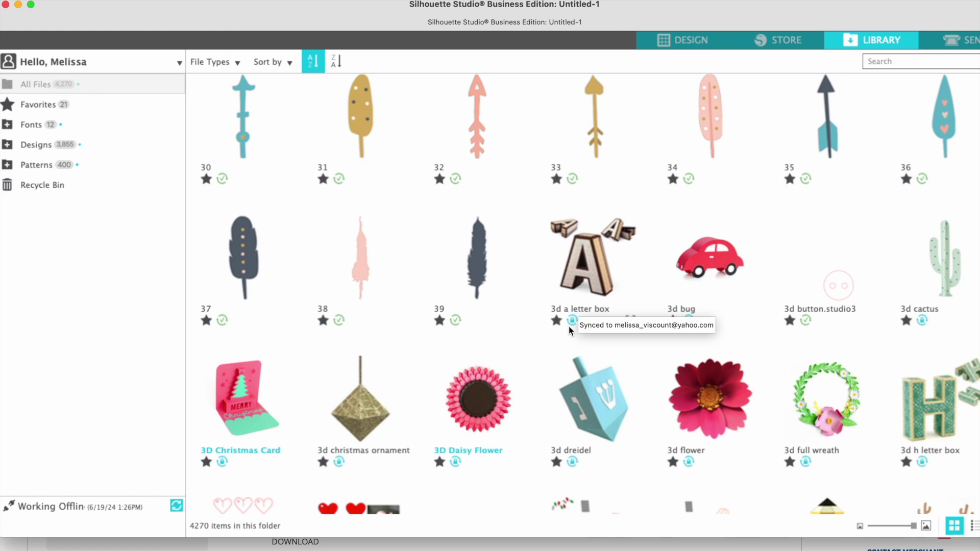
{"action": "scroll", "coordinate": [570, 330], "scroll_direction": "down", "scroll_amount": 6}
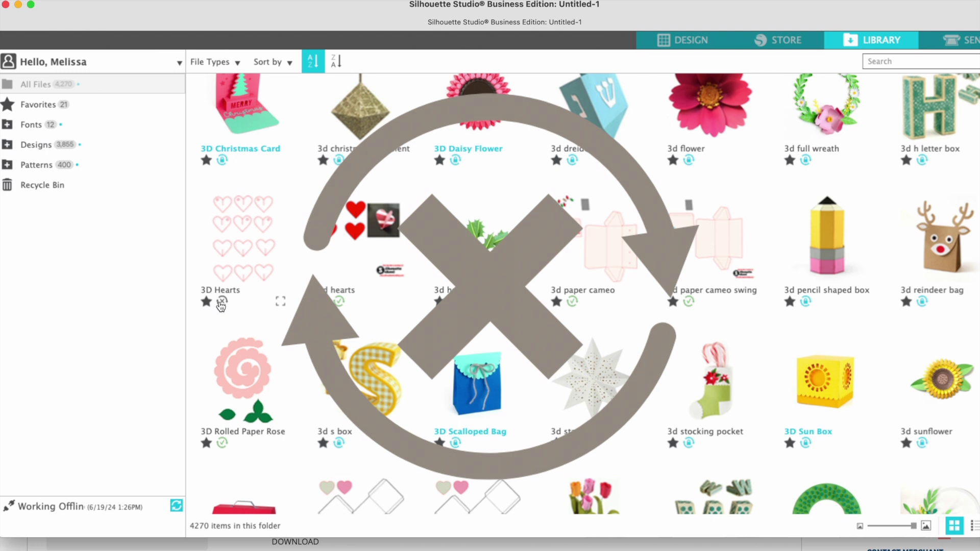
{"action": "mouse_move", "coordinate": [224, 304]}
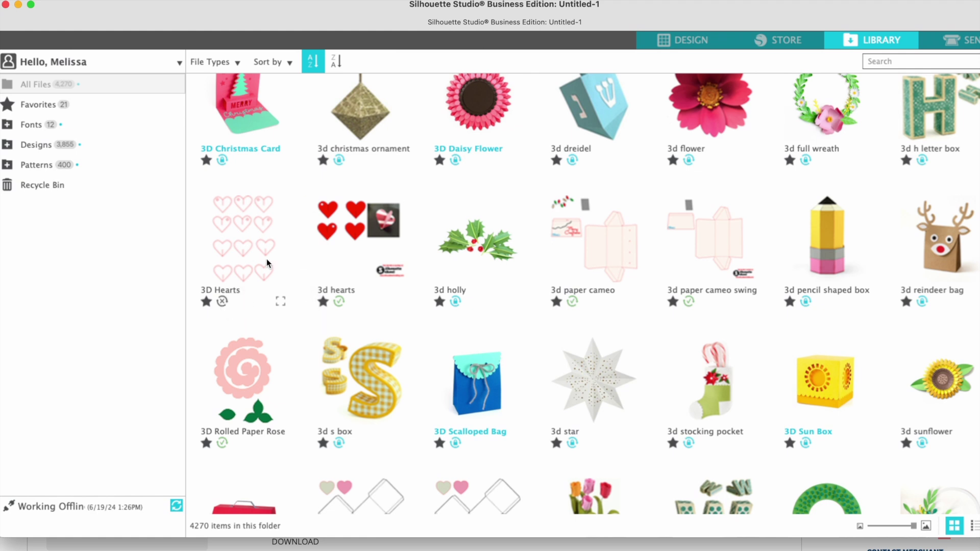
{"action": "mouse_move", "coordinate": [267, 259]}
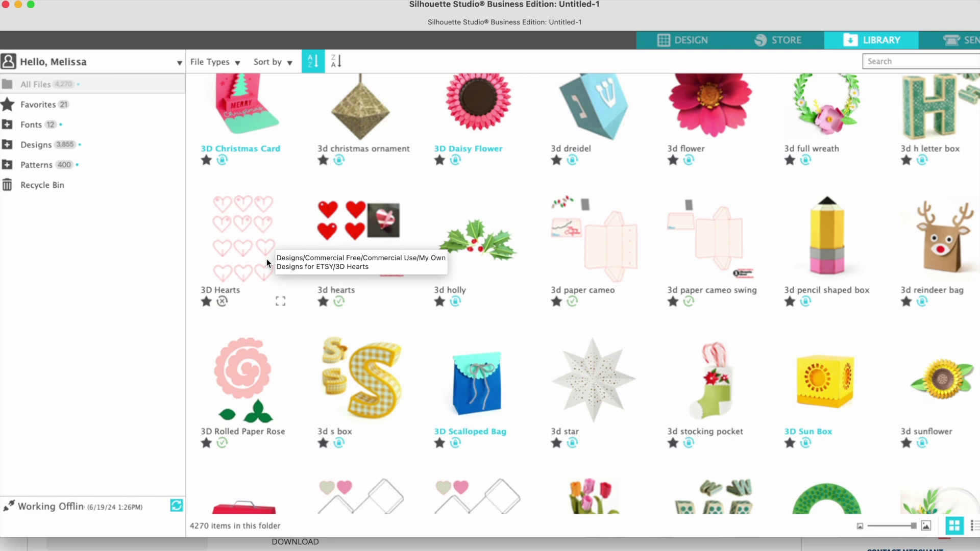
{"action": "scroll", "coordinate": [264, 258], "scroll_direction": "up", "scroll_amount": 5}
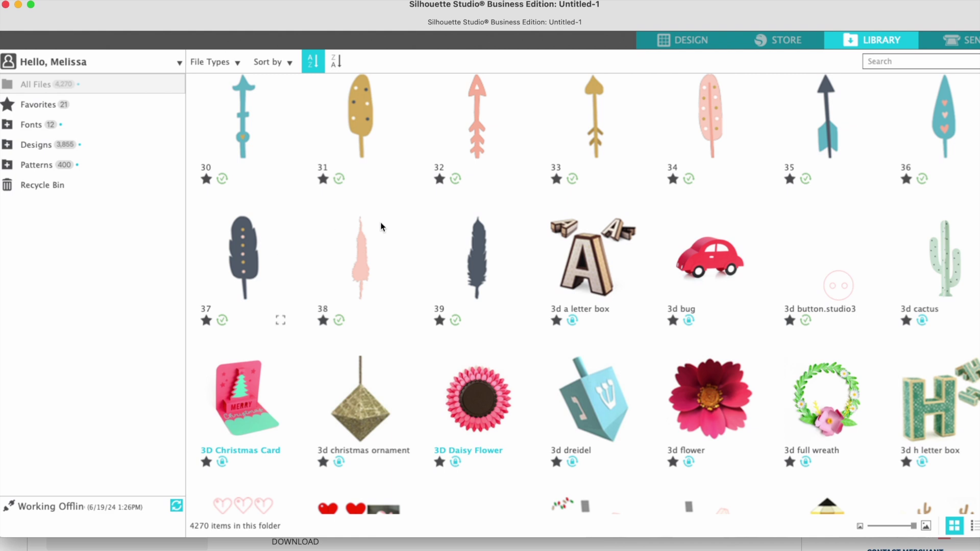
{"action": "scroll", "coordinate": [480, 162], "scroll_direction": "up", "scroll_amount": 2}
Step: Open pink arrow design 32 and the 3d a letter box pieces on the design page
{"action": "double_click", "coordinate": [479, 162]}
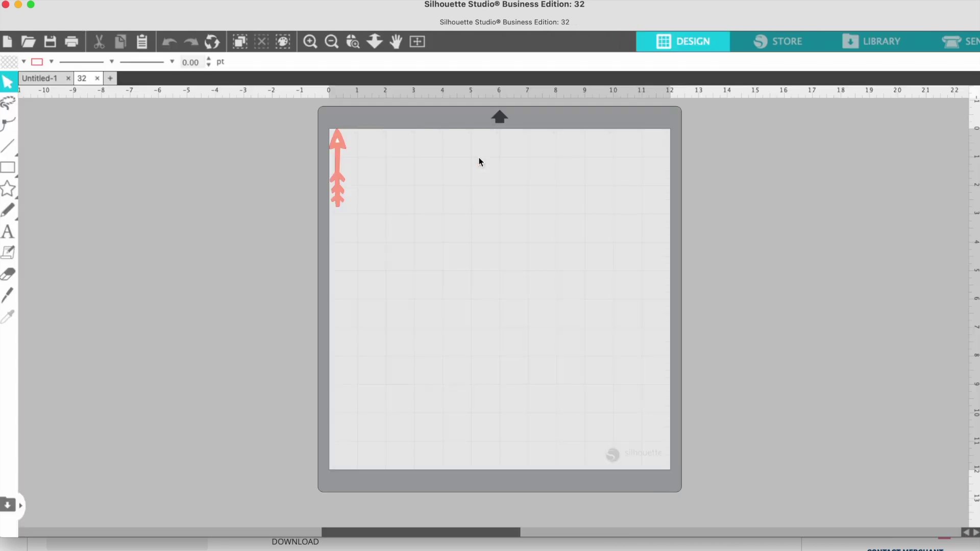
{"action": "left_click", "coordinate": [872, 40]}
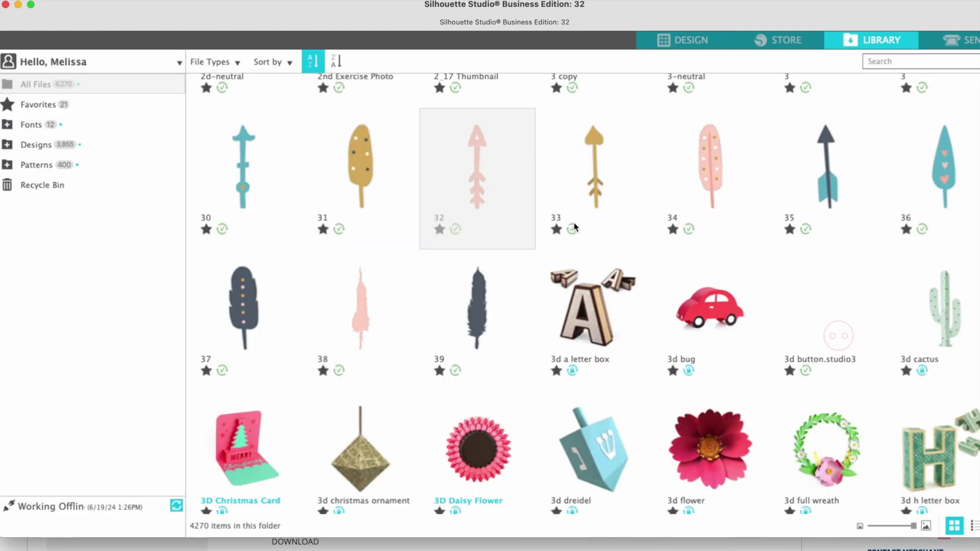
{"action": "scroll", "coordinate": [545, 320], "scroll_direction": "down", "scroll_amount": 5}
{"action": "left_click", "coordinate": [590, 227]}
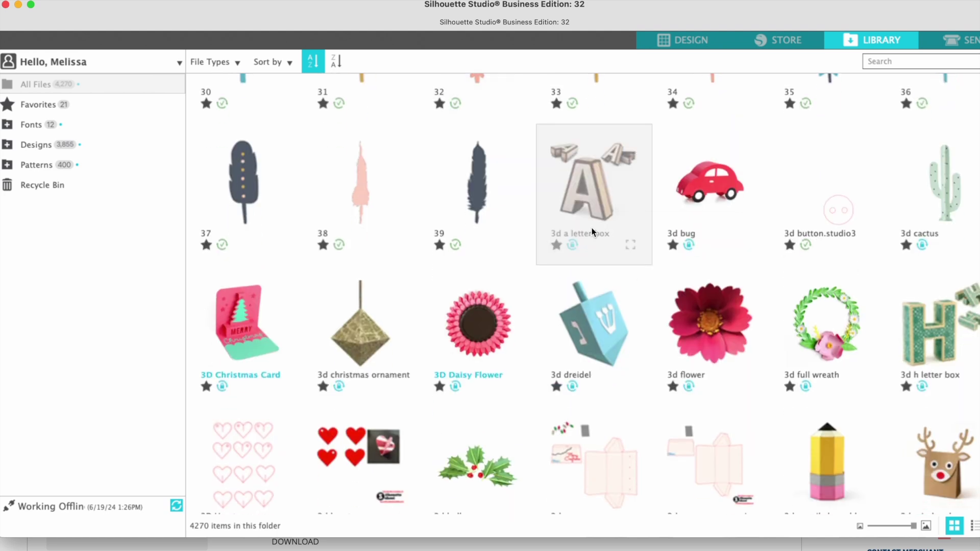
{"action": "double_click", "coordinate": [594, 194]}
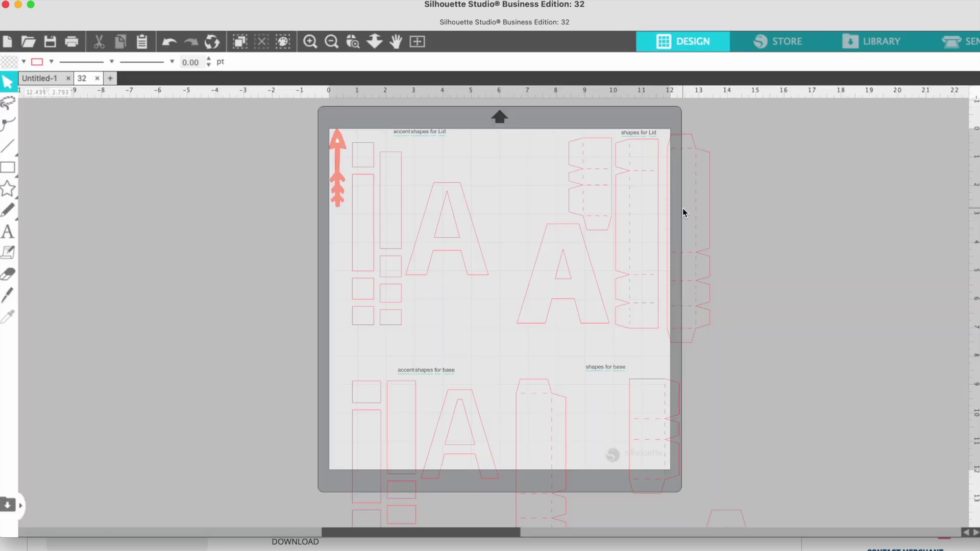
Step: Back in the library, scroll down and open arrow design 5 onto the mat
{"action": "left_click", "coordinate": [868, 41]}
{"action": "scroll", "coordinate": [512, 320], "scroll_direction": "down", "scroll_amount": 1}
{"action": "scroll", "coordinate": [512, 320], "scroll_direction": "down", "scroll_amount": 10}
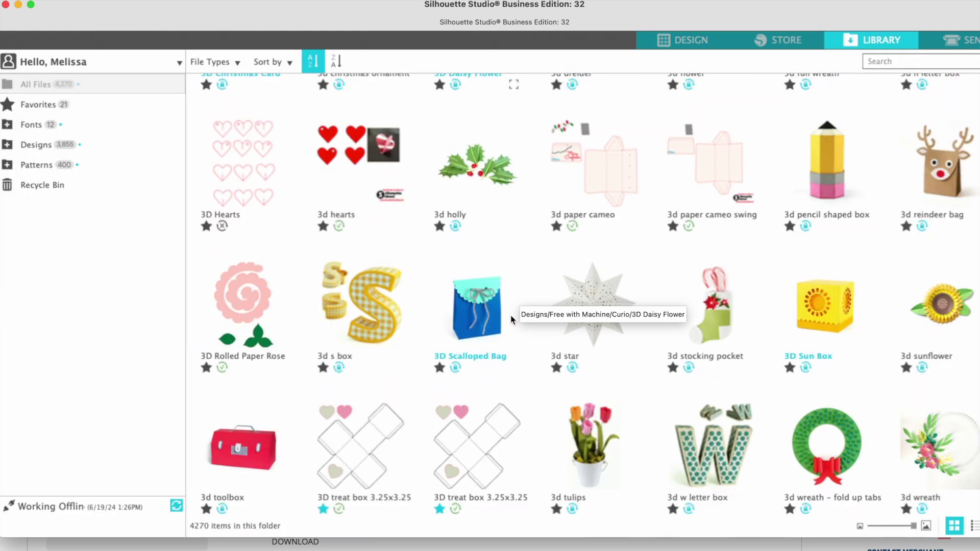
{"action": "scroll", "coordinate": [372, 357], "scroll_direction": "down", "scroll_amount": 10}
{"action": "scroll", "coordinate": [372, 357], "scroll_direction": "down", "scroll_amount": 10}
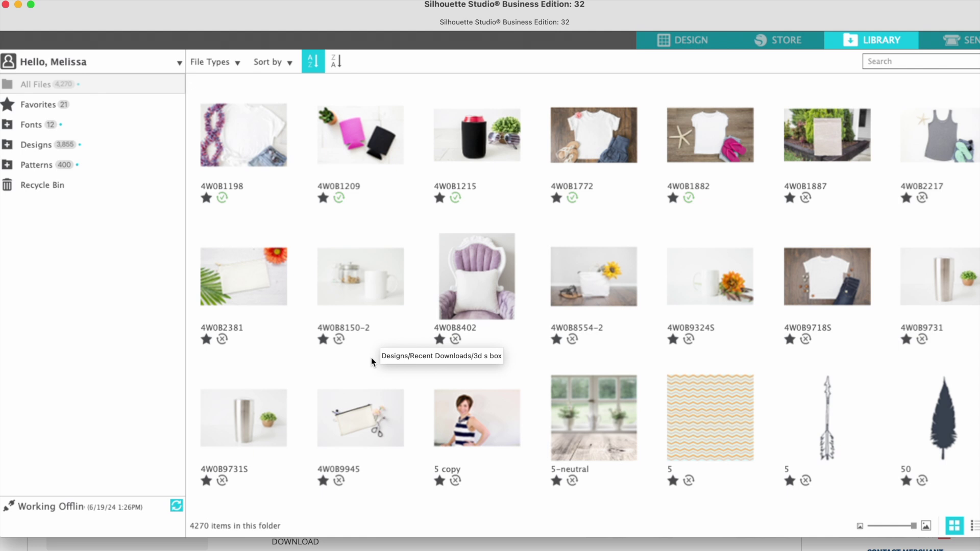
{"action": "scroll", "coordinate": [368, 461], "scroll_direction": "down", "scroll_amount": 3}
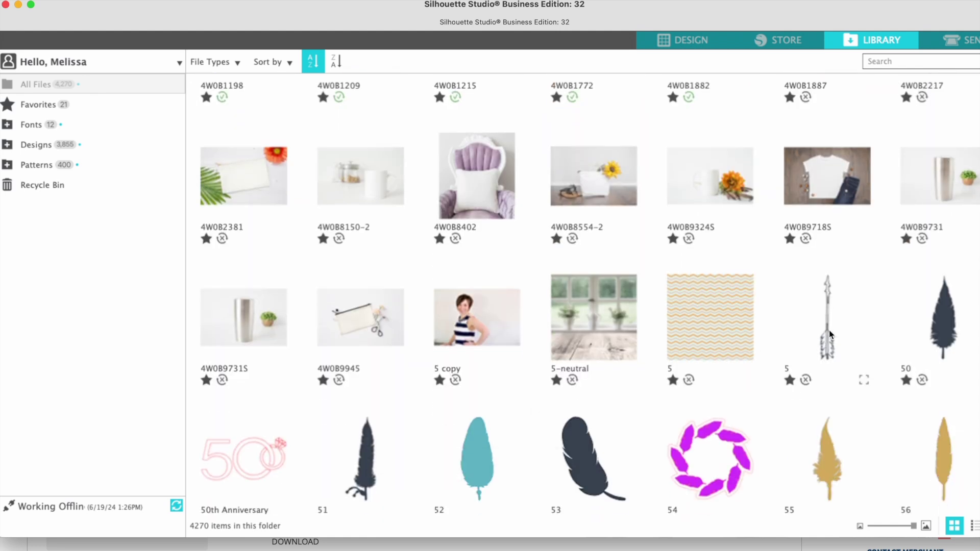
{"action": "double_click", "coordinate": [828, 329]}
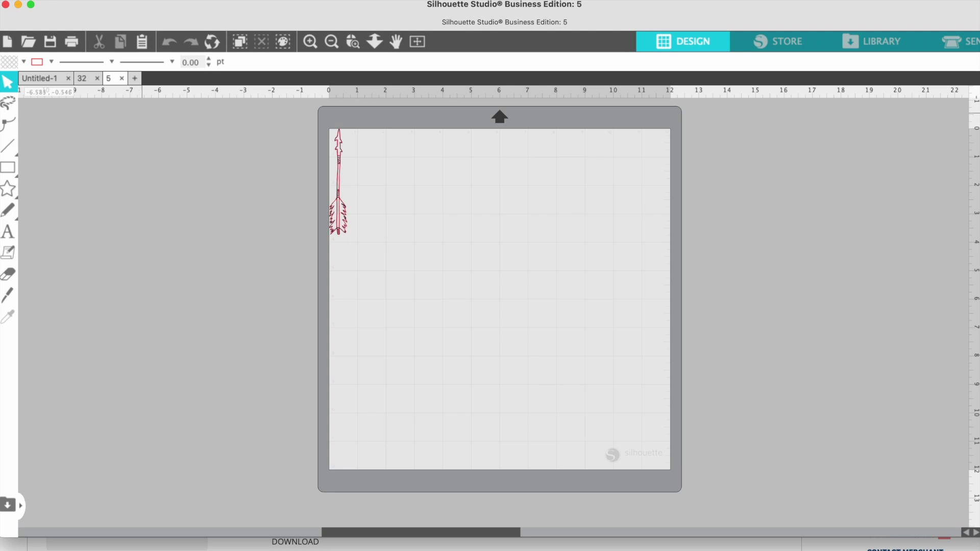
Step: Return to the offline library still listing 4270 files, then go back to the arrow design page
{"action": "left_click", "coordinate": [864, 45]}
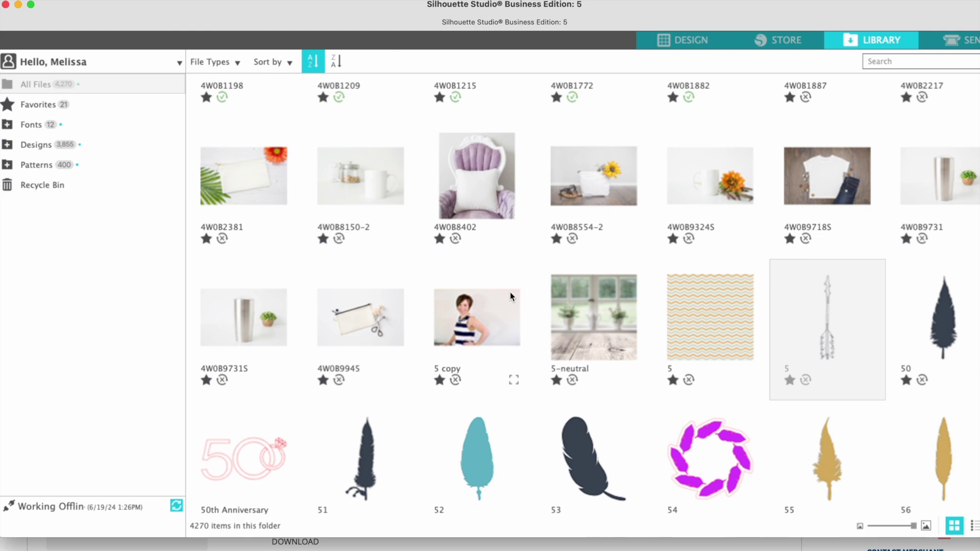
{"action": "left_click", "coordinate": [663, 37]}
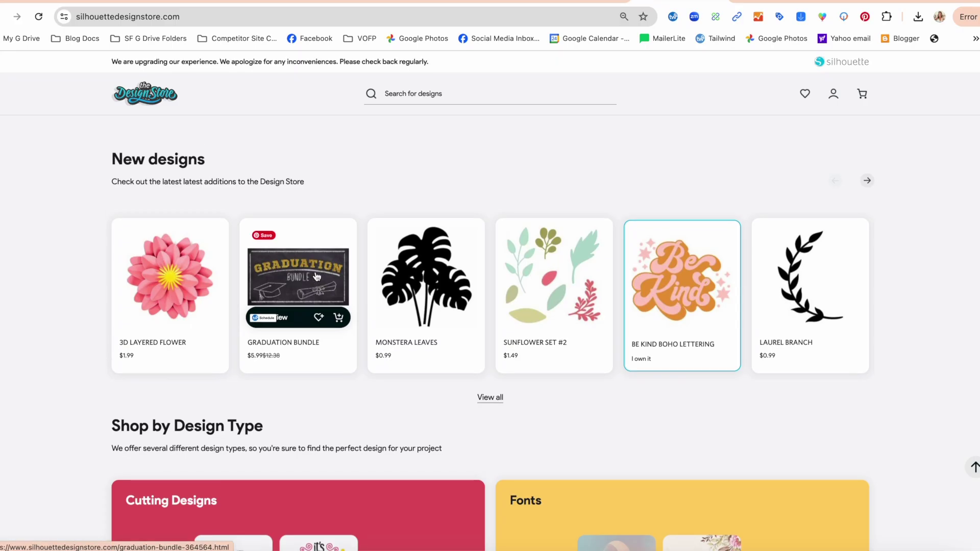
Step: Add the free Happy Camper design to the Design Store cart at $0.00
{"action": "left_click", "coordinate": [331, 362]}
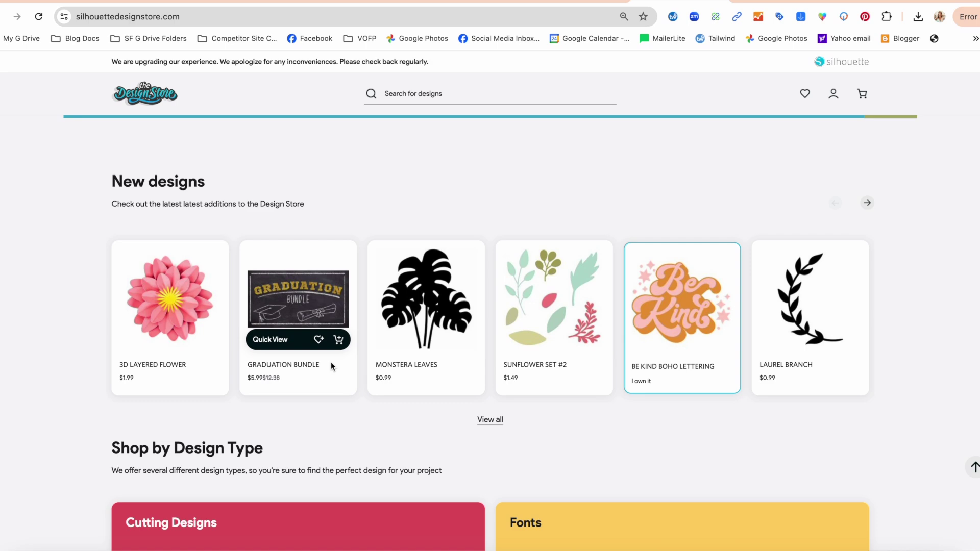
{"action": "scroll", "coordinate": [418, 343], "scroll_direction": "down", "scroll_amount": 8}
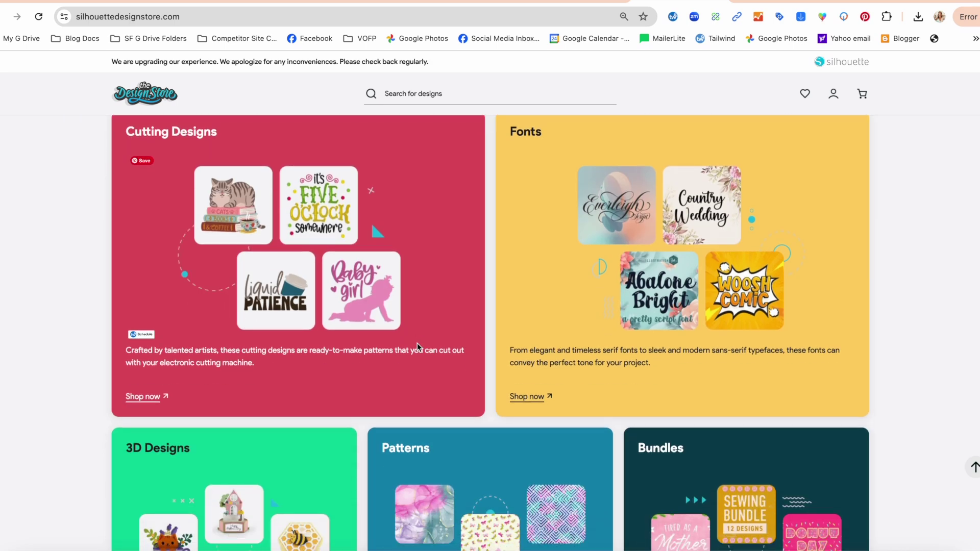
{"action": "scroll", "coordinate": [418, 343], "scroll_direction": "down", "scroll_amount": 10}
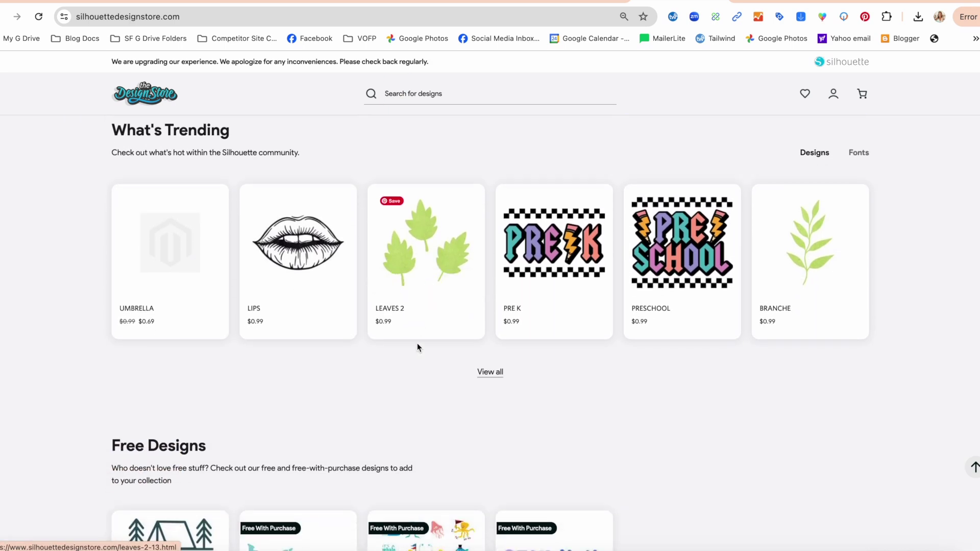
{"action": "scroll", "coordinate": [417, 346], "scroll_direction": "down", "scroll_amount": 6}
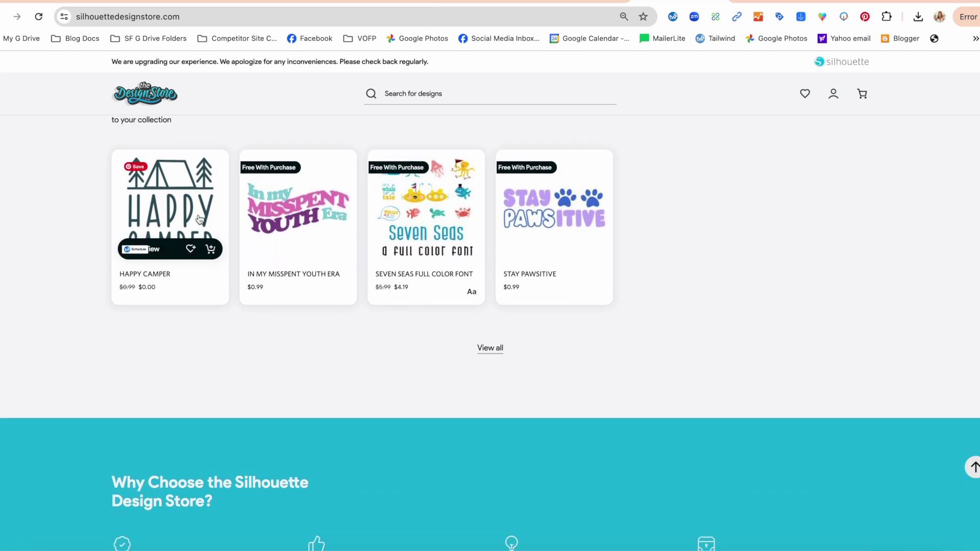
{"action": "left_click", "coordinate": [190, 203]}
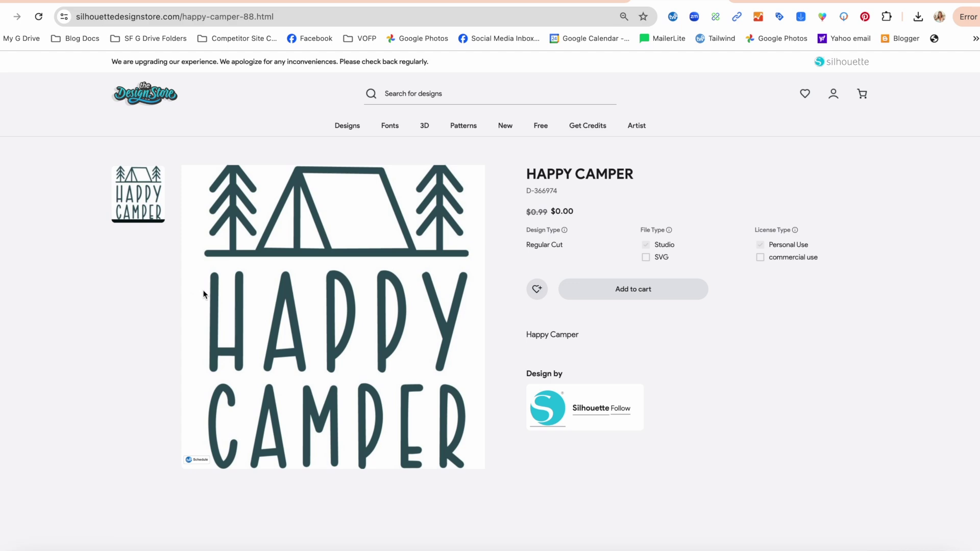
{"action": "left_click", "coordinate": [613, 292]}
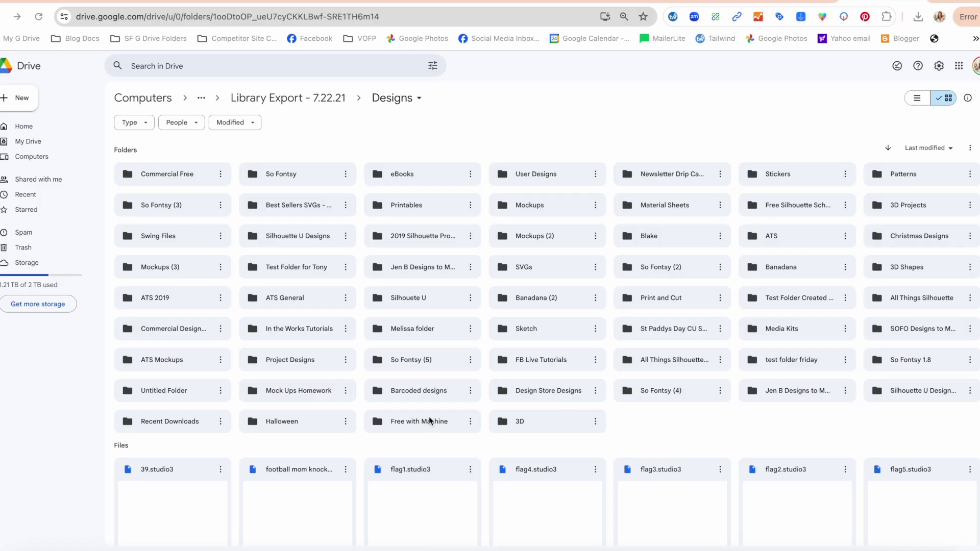
Step: Switch the Drive Designs folder to list view and peek into the Banadana folder
{"action": "scroll", "coordinate": [430, 421], "scroll_direction": "down", "scroll_amount": 3}
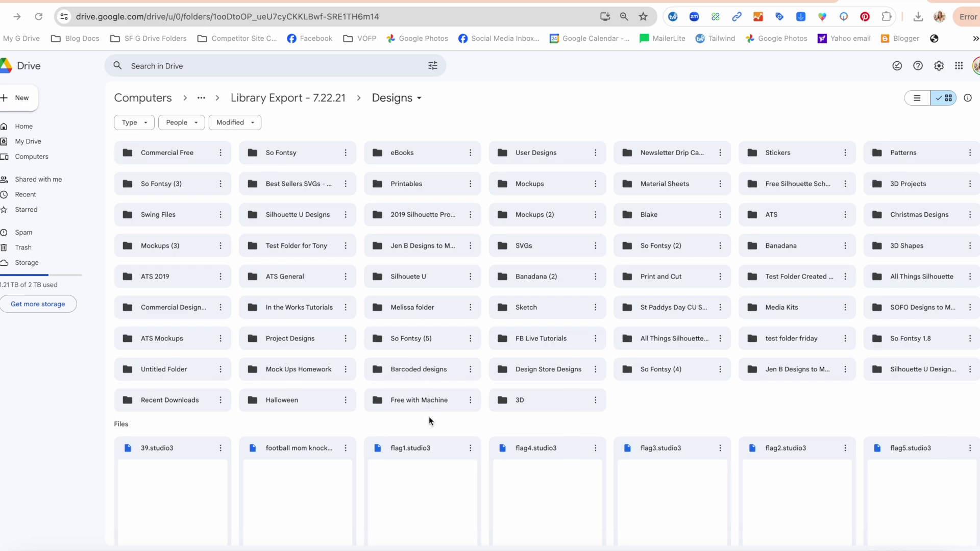
{"action": "scroll", "coordinate": [429, 420], "scroll_direction": "up", "scroll_amount": 5}
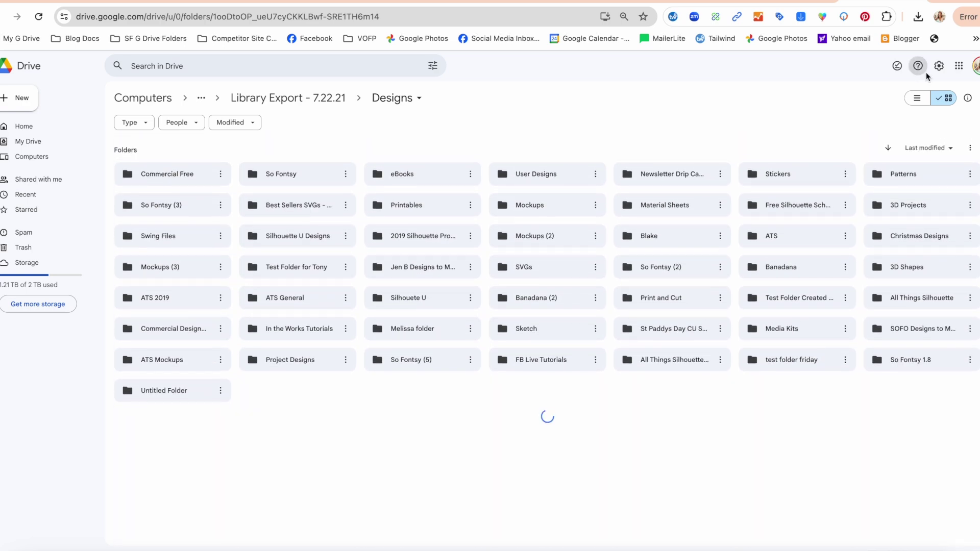
{"action": "left_click", "coordinate": [910, 102]}
{"action": "scroll", "coordinate": [544, 293], "scroll_direction": "down", "scroll_amount": 8}
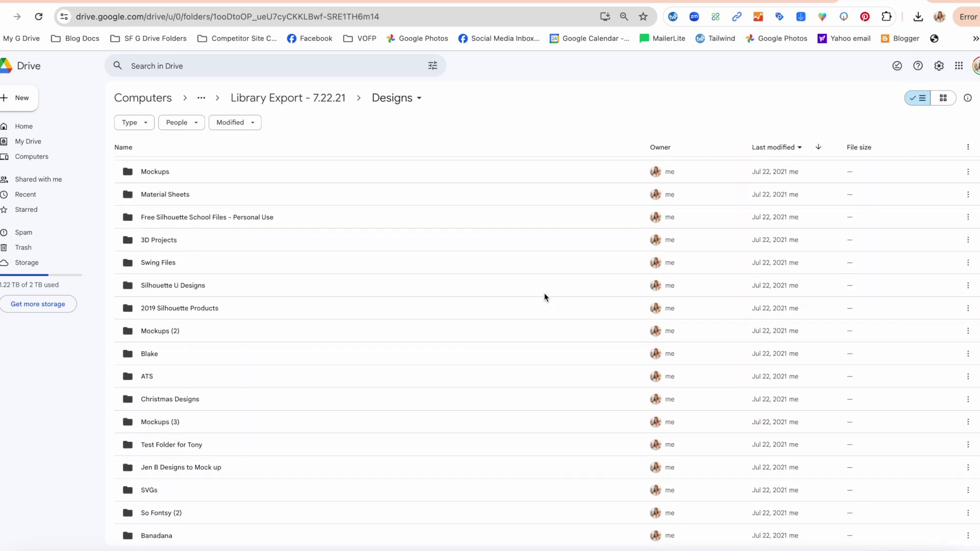
{"action": "double_click", "coordinate": [349, 365]}
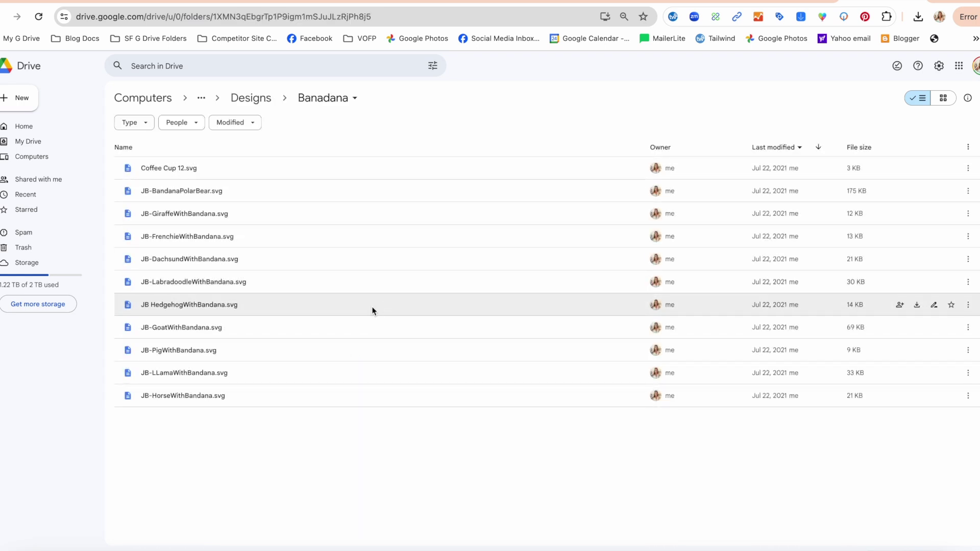
{"action": "left_click", "coordinate": [251, 97]}
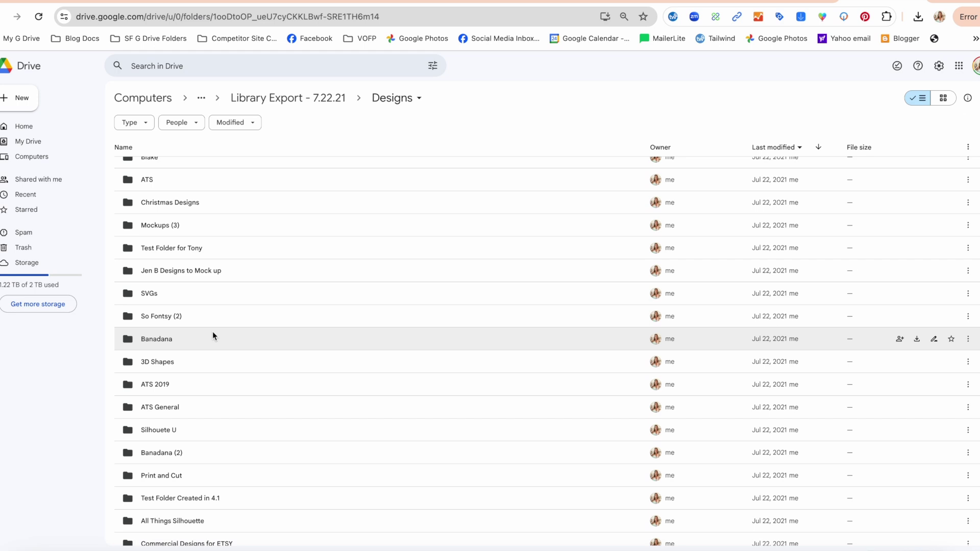
Step: Open Christmas Designs and download christmas tags.studio3 (497 KB)
{"action": "scroll", "coordinate": [183, 341], "scroll_direction": "down", "scroll_amount": 4}
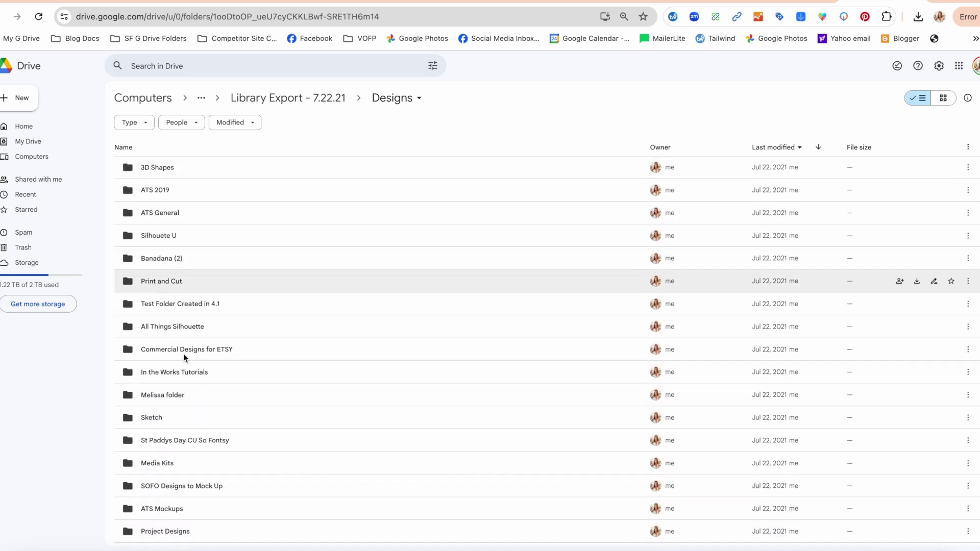
{"action": "scroll", "coordinate": [183, 353], "scroll_direction": "down", "scroll_amount": 3}
{"action": "scroll", "coordinate": [182, 364], "scroll_direction": "up", "scroll_amount": 10}
{"action": "left_click", "coordinate": [176, 346]}
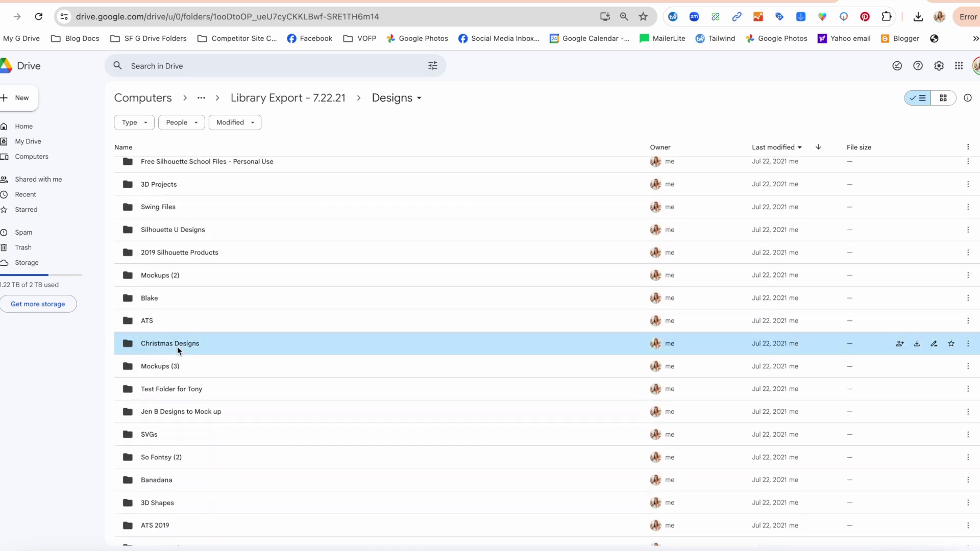
{"action": "double_click", "coordinate": [177, 347]}
{"action": "left_click", "coordinate": [167, 351]}
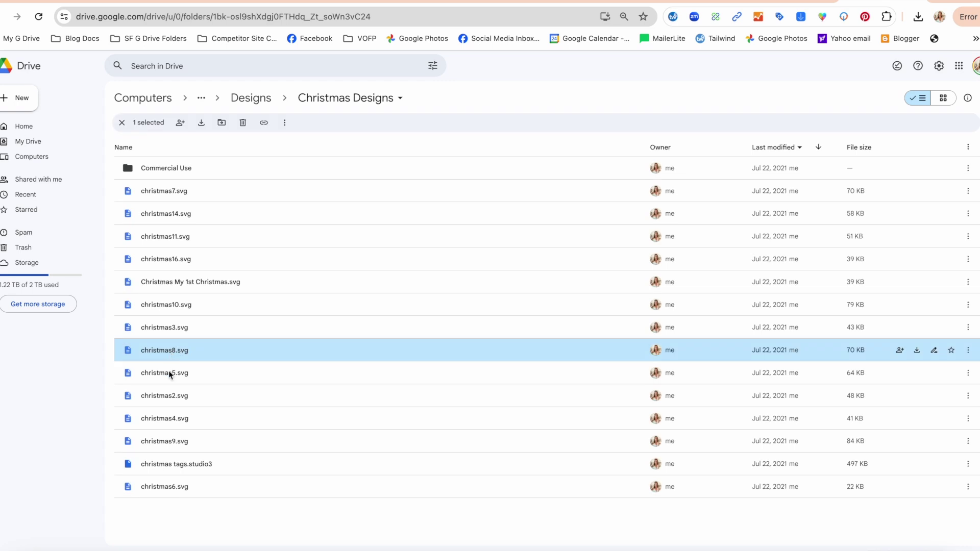
{"action": "double_click", "coordinate": [171, 464]}
{"action": "left_click", "coordinate": [439, 265]}
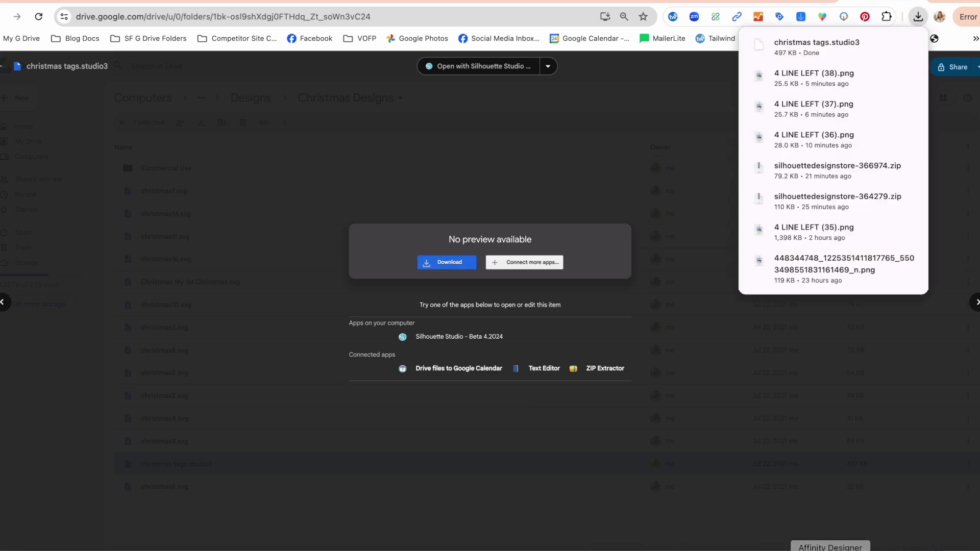
{"action": "left_click", "coordinate": [831, 546]}
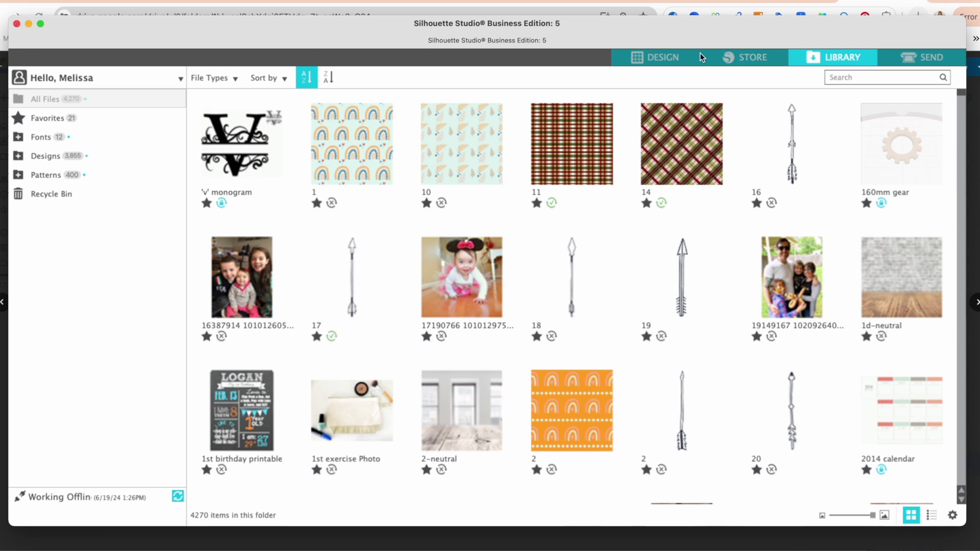
Step: Open the downloaded christmas tags design from Downloads, then turn on the library's Work Offline option
{"action": "left_click", "coordinate": [664, 58]}
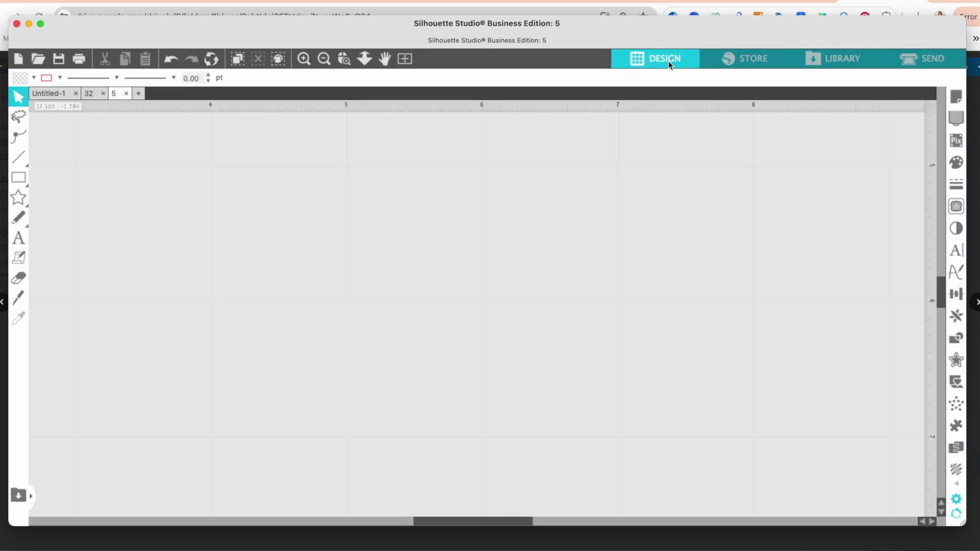
{"action": "left_click", "coordinate": [36, 59]}
{"action": "left_click", "coordinate": [86, 82]}
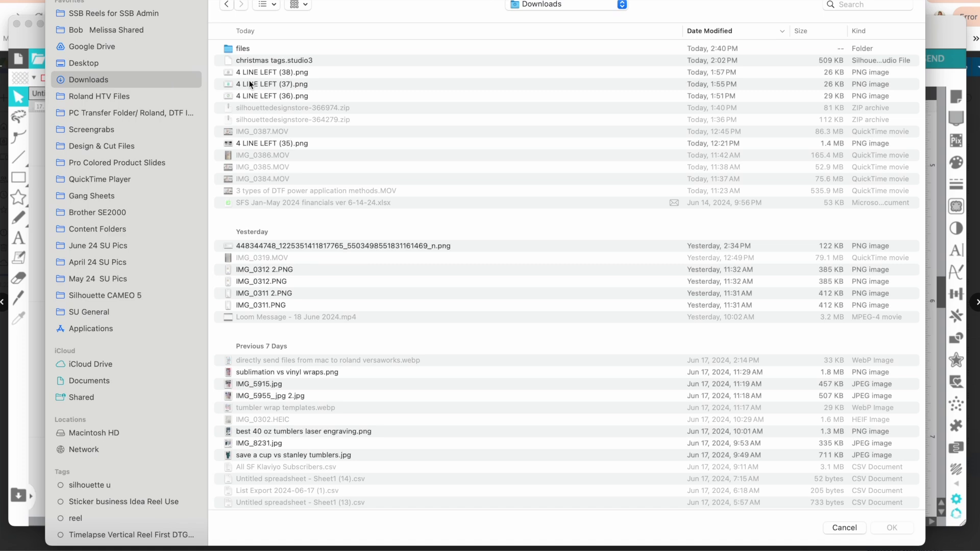
{"action": "double_click", "coordinate": [254, 65]}
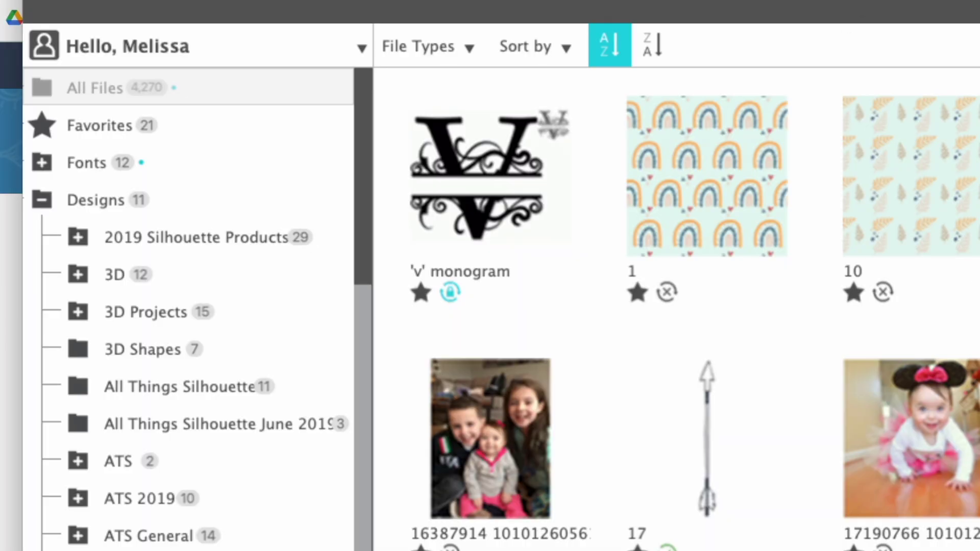
{"action": "left_click", "coordinate": [147, 45]}
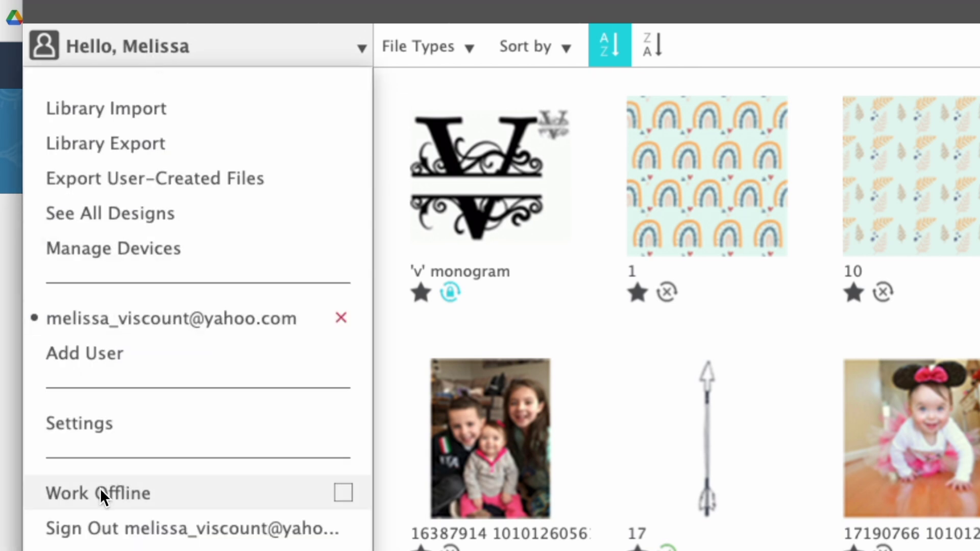
{"action": "left_click", "coordinate": [345, 491]}
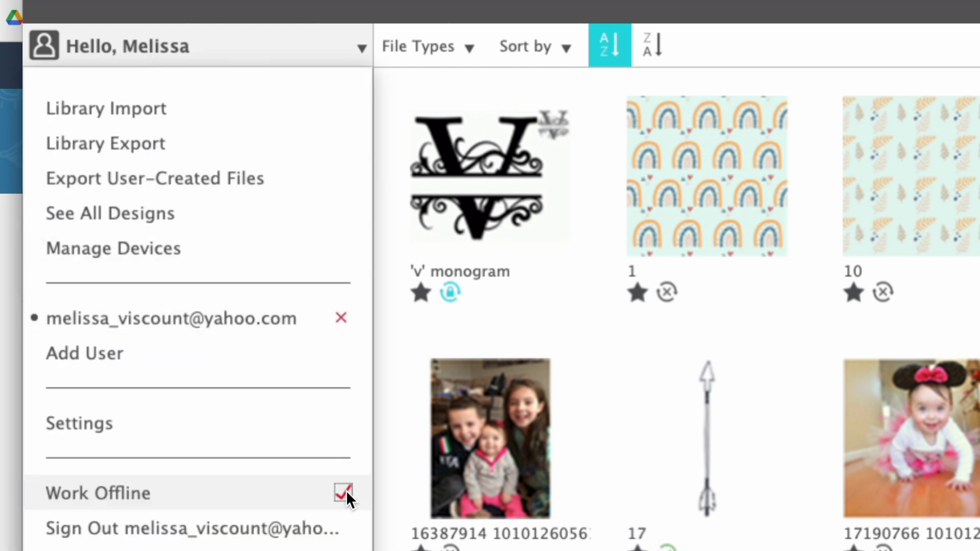